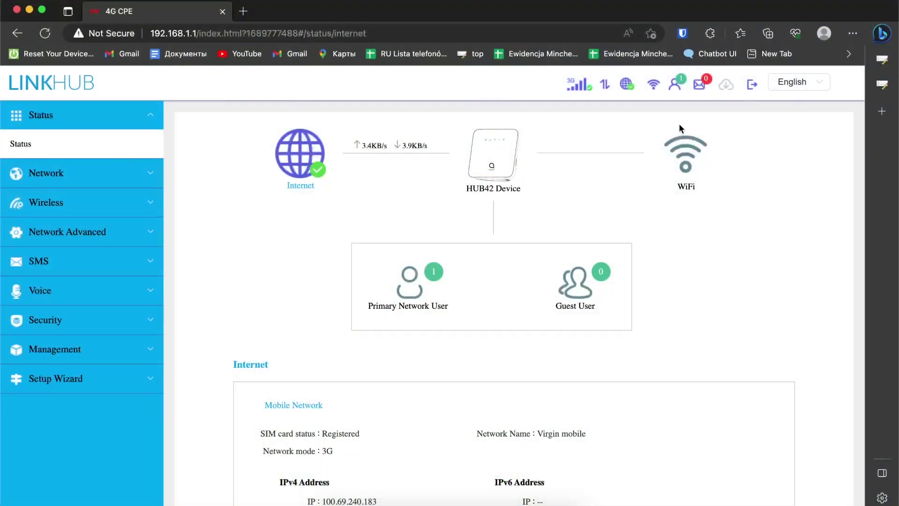
# - Log out of the router admin and check which Wi-Fi network the Mac is on
pyautogui.click(752, 84)
pyautogui.click(522, 323)
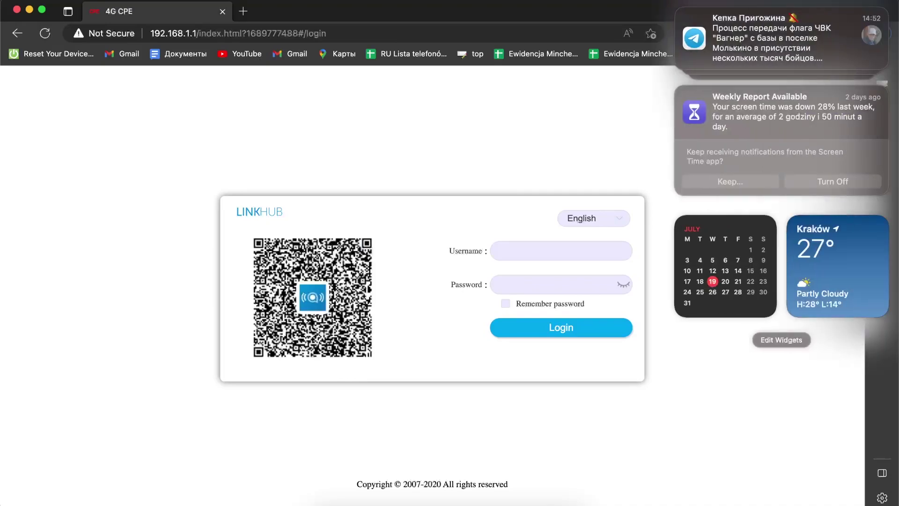
pyautogui.click(778, 1)
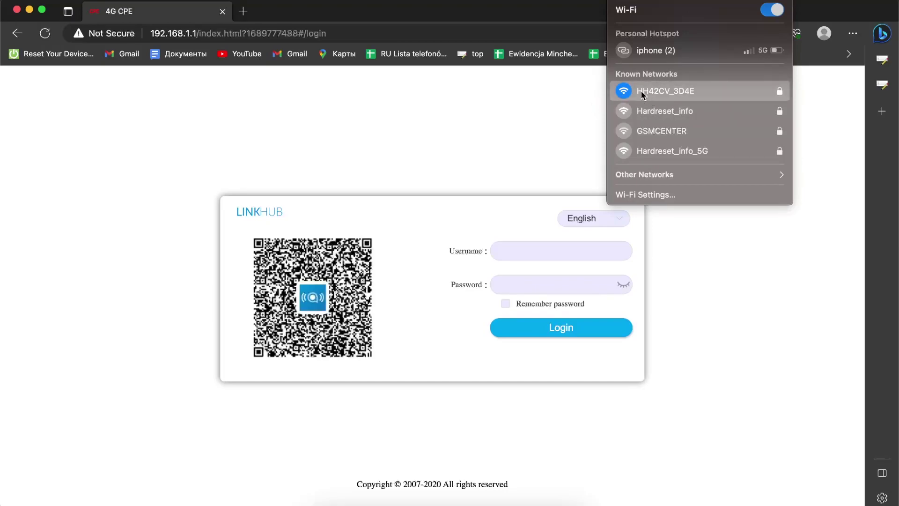
pyautogui.click(440, 121)
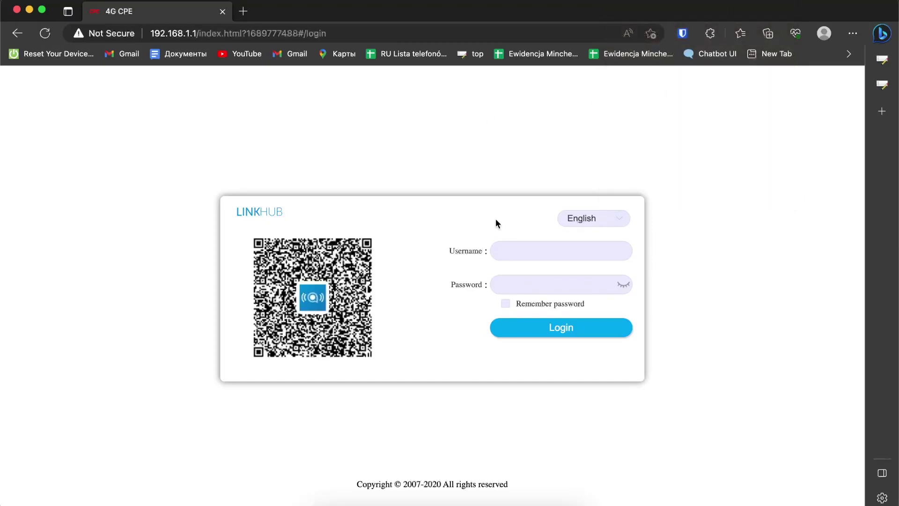
# - Sign back in with the admin username and password to reach the status dashboard
pyautogui.click(524, 254)
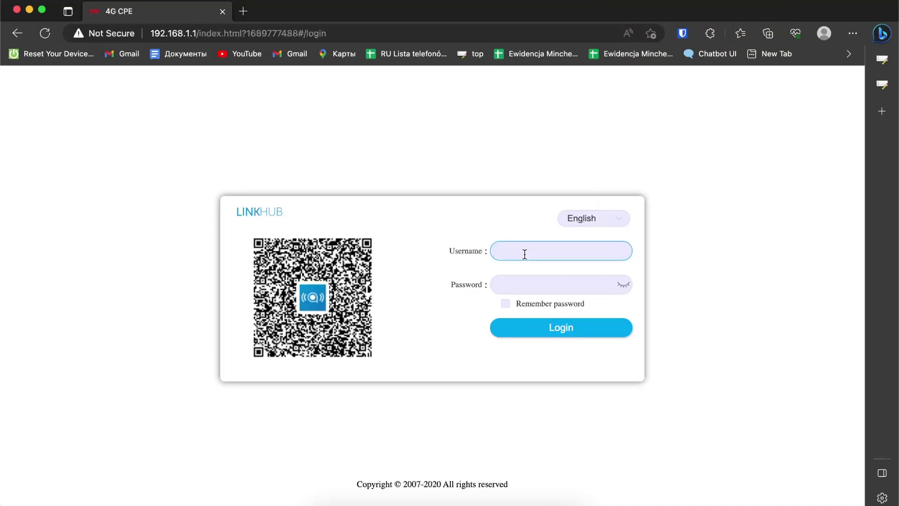
pyautogui.write('admin')
pyautogui.press('Tab')
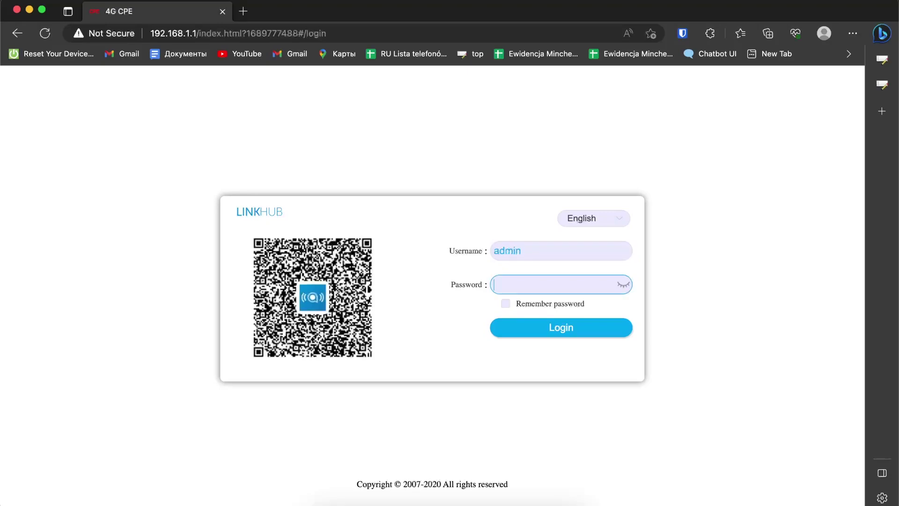
pyautogui.write('admin')
pyautogui.click(563, 334)
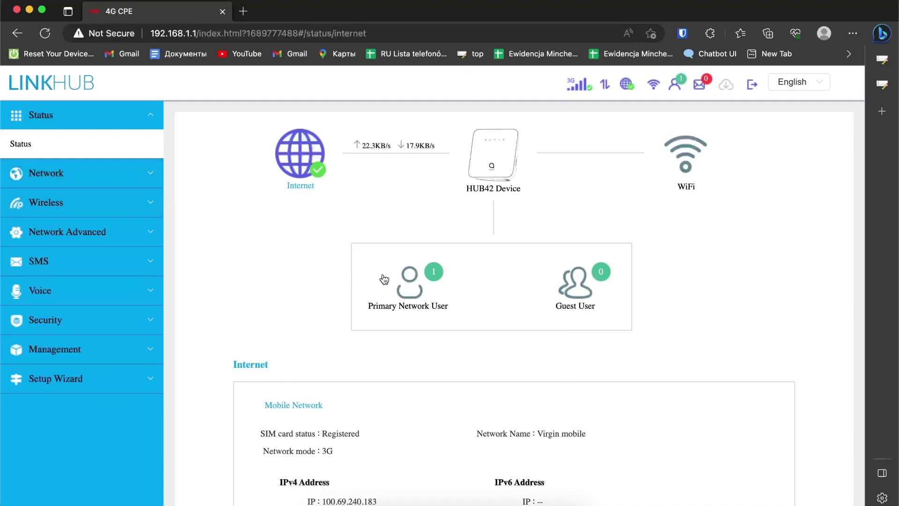
pyautogui.scroll(-3, 317, 280)
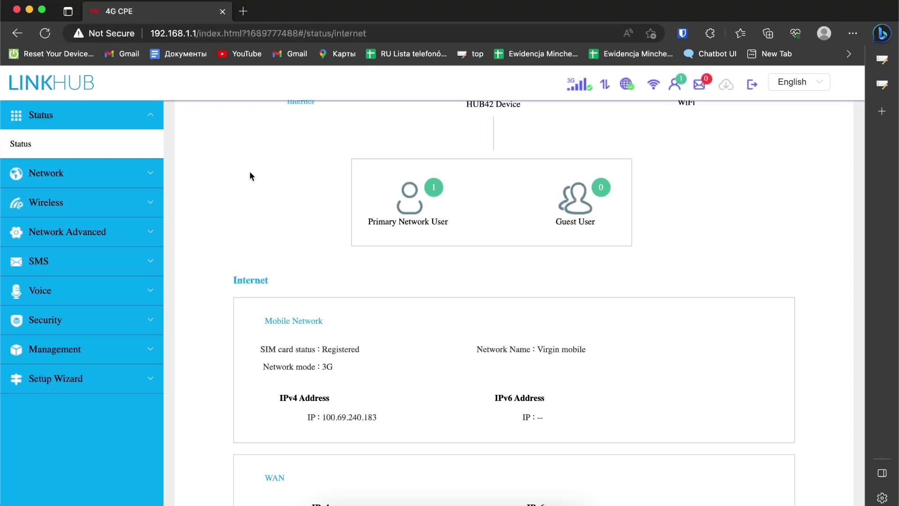
# - On the WiFi settings page, rename the network to 'Alcatel TTE LinkHub Cat4'
pyautogui.click(102, 202)
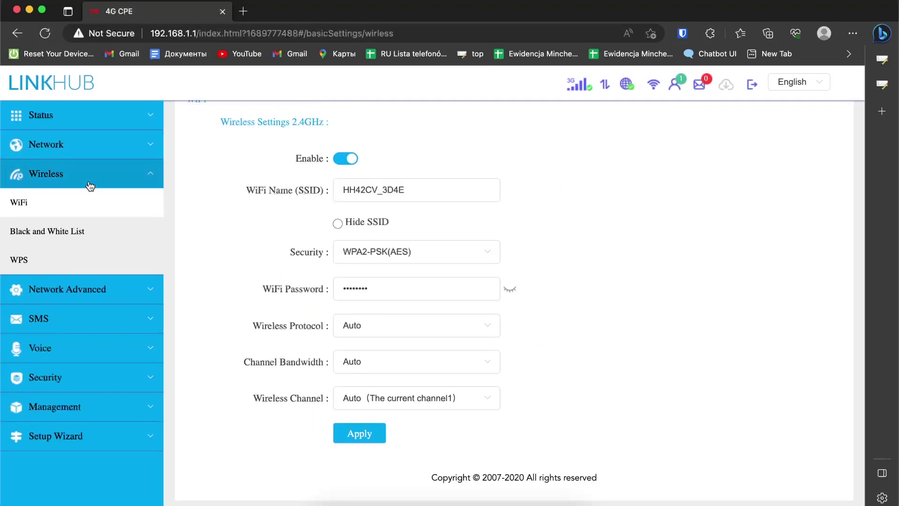
pyautogui.doubleClick(26, 205)
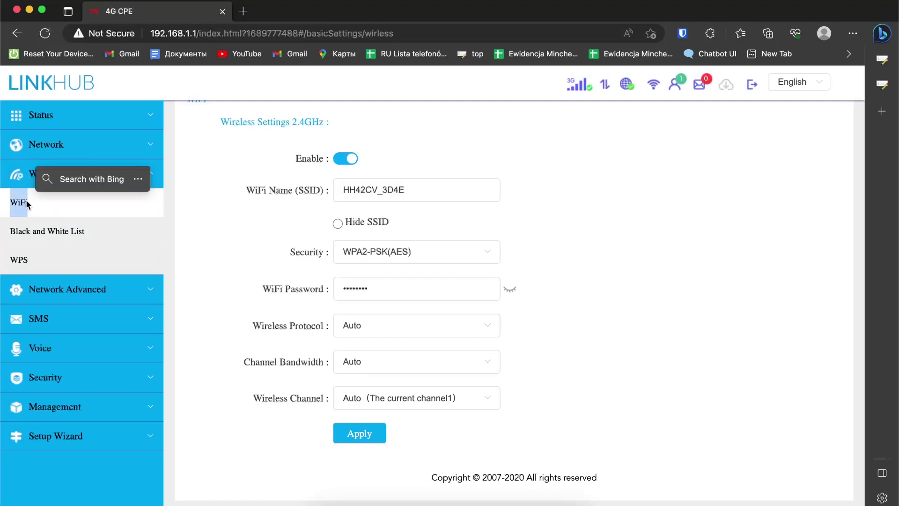
pyautogui.click(19, 208)
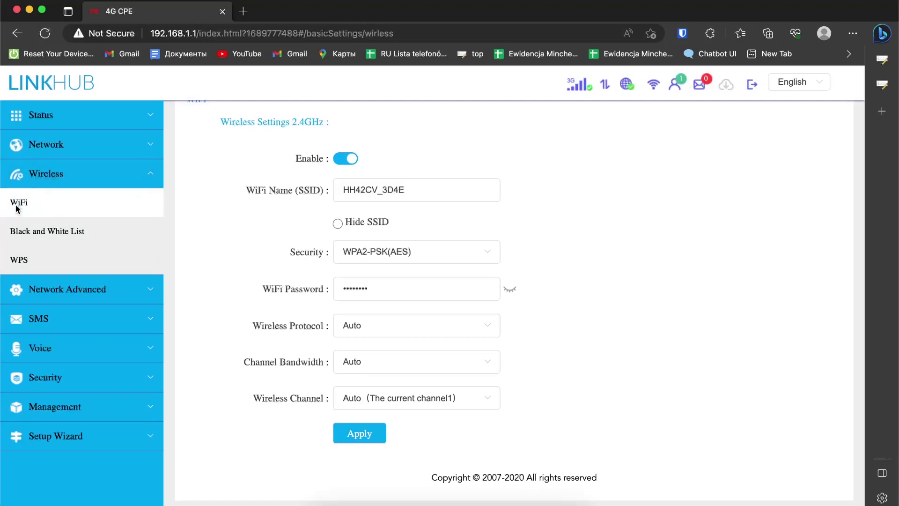
pyautogui.doubleClick(392, 187)
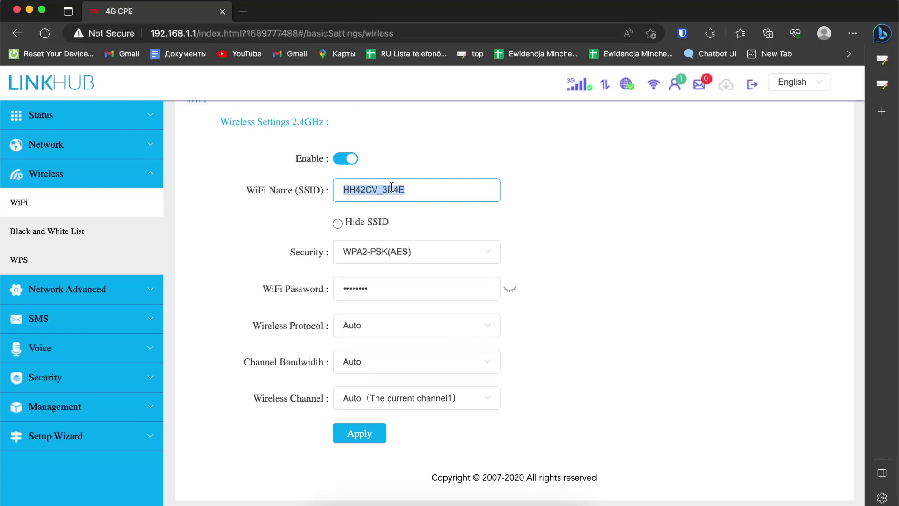
pyautogui.write('A')
pyautogui.write('lcatel')
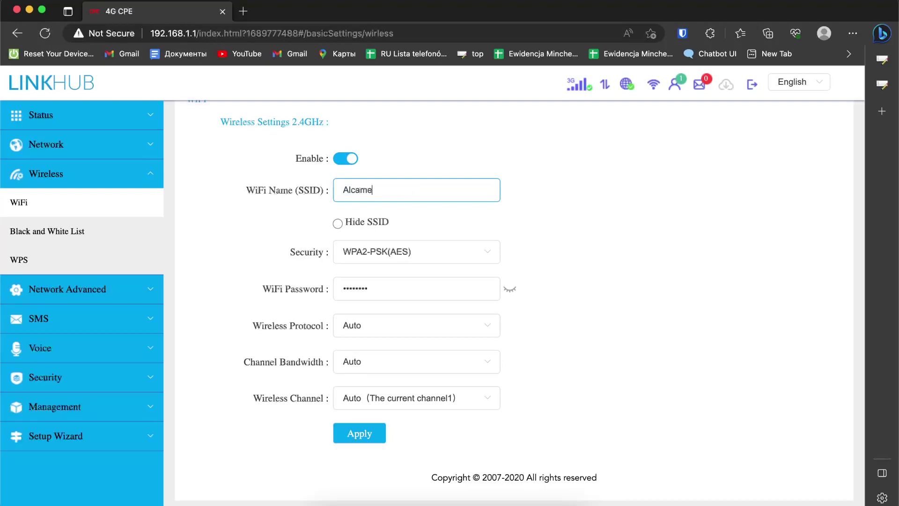
pyautogui.press('BackSpace')
pyautogui.press('BackSpace')
pyautogui.press('BackSpace')
pyautogui.write('tel TTE LinkHub Cat4')
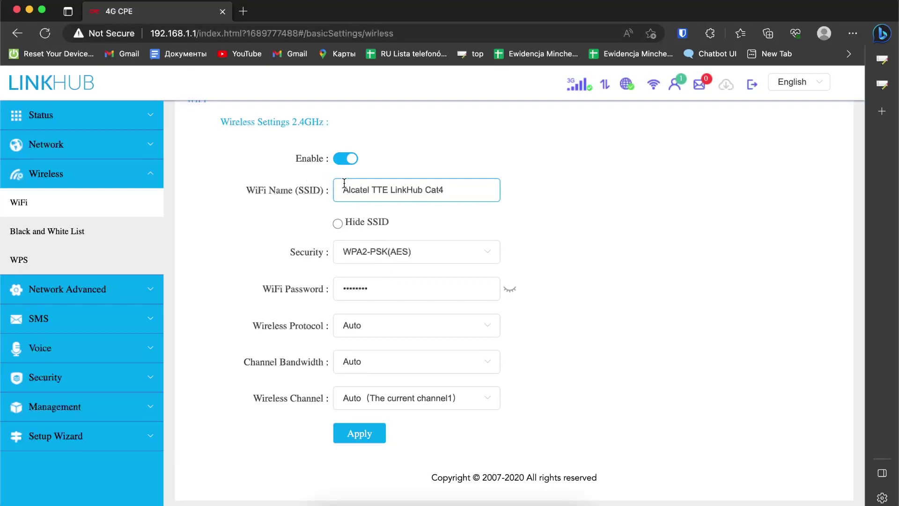
pyautogui.moveTo(344, 183); pyautogui.dragTo(474, 189)
pyautogui.click(478, 189)
pyautogui.click(470, 281)
# - Reveal the WiFi password and replace it with a new eight-digit password
pyautogui.click(560, 280)
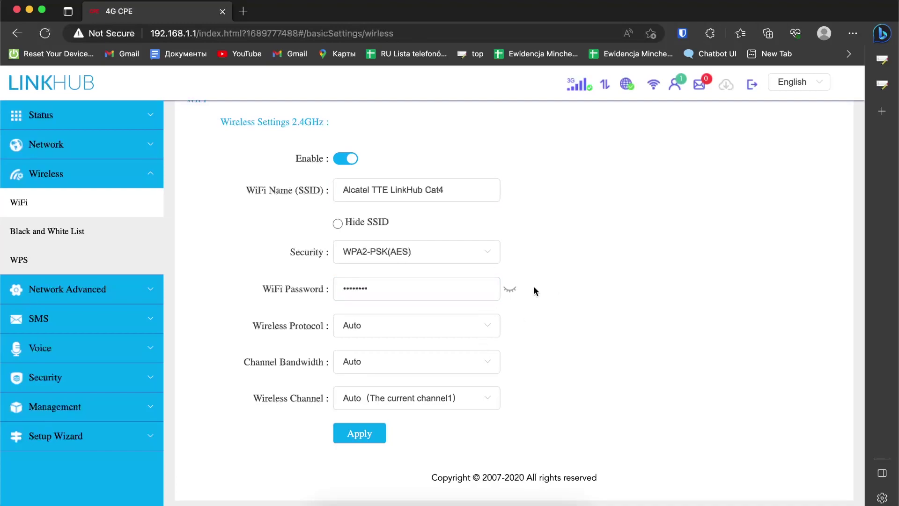
pyautogui.click(509, 289)
pyautogui.doubleClick(430, 284)
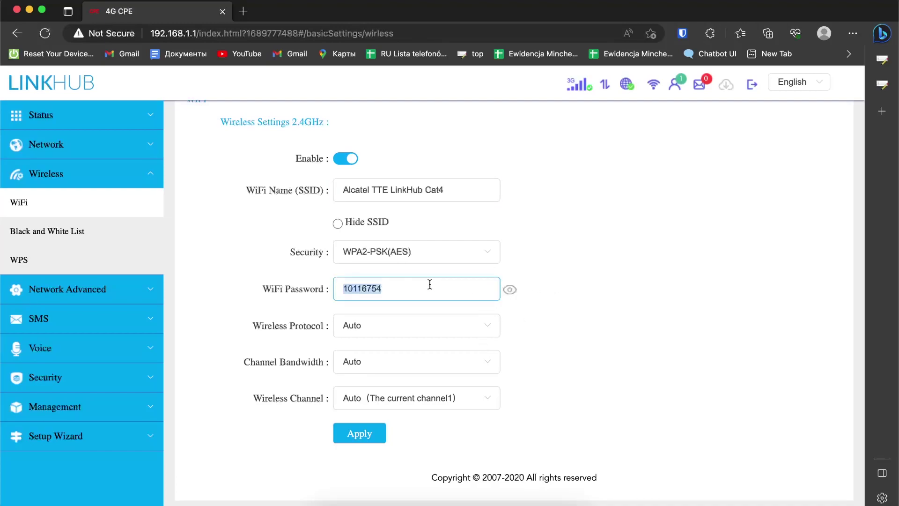
pyautogui.write('12345678')
# - Review the wireless protocol, channel bandwidth and channel lists, leaving each on Auto
pyautogui.click(394, 327)
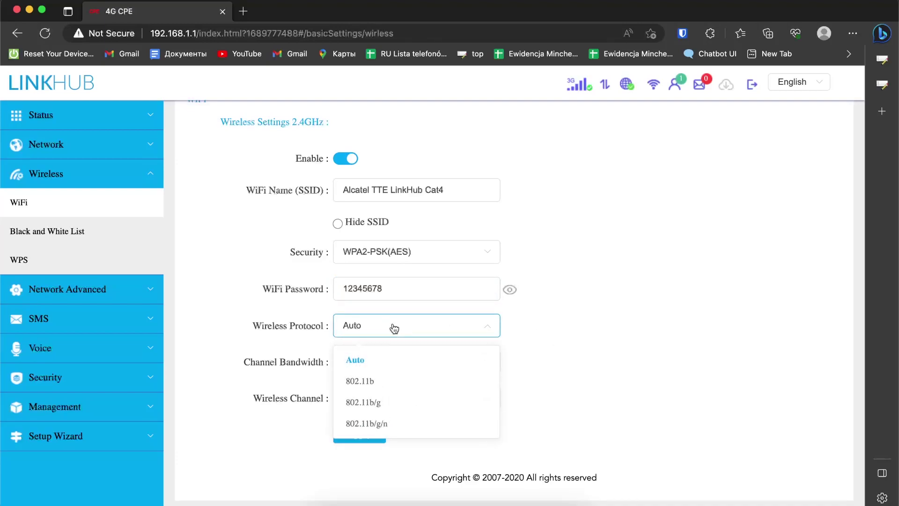
pyautogui.click(543, 380)
pyautogui.click(431, 366)
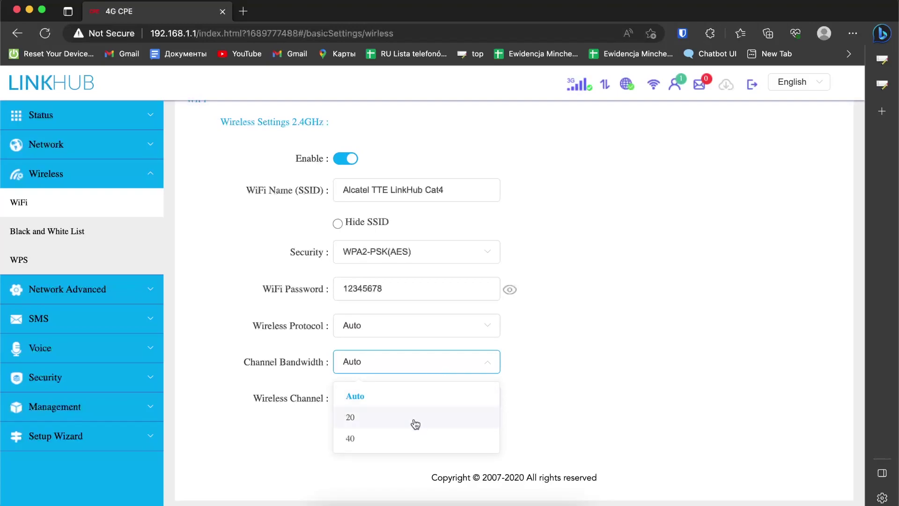
pyautogui.click(626, 427)
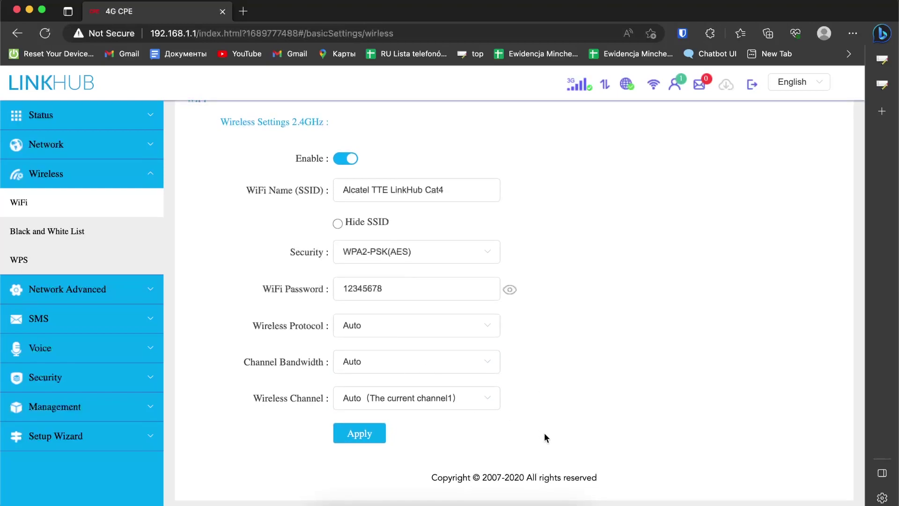
pyautogui.click(491, 398)
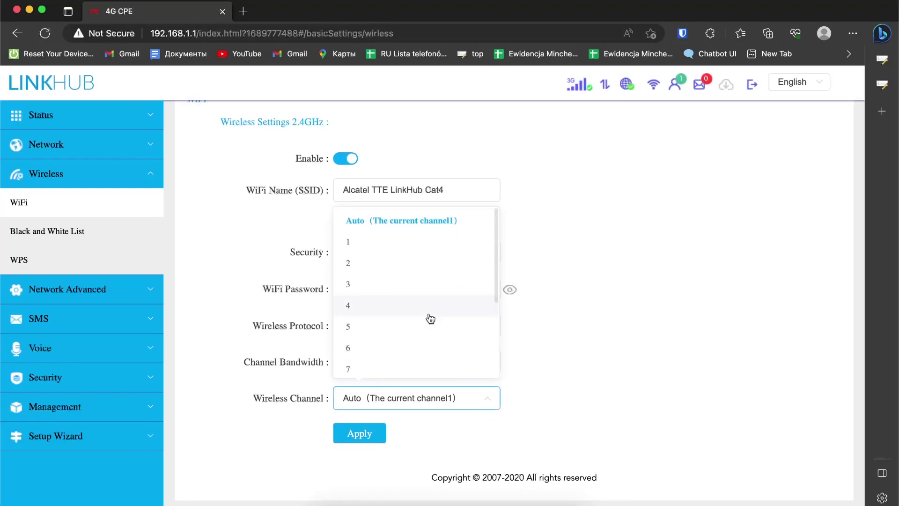
pyautogui.scroll(-3, 429, 318)
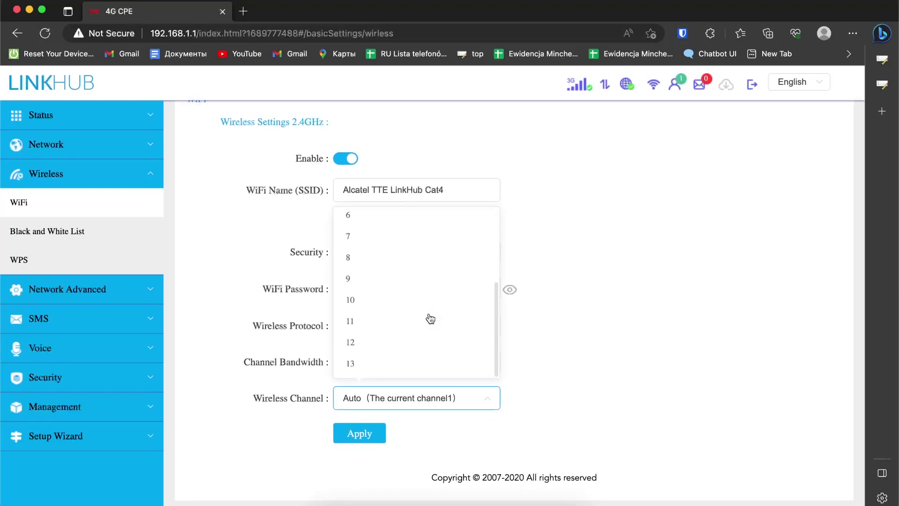
pyautogui.click(630, 372)
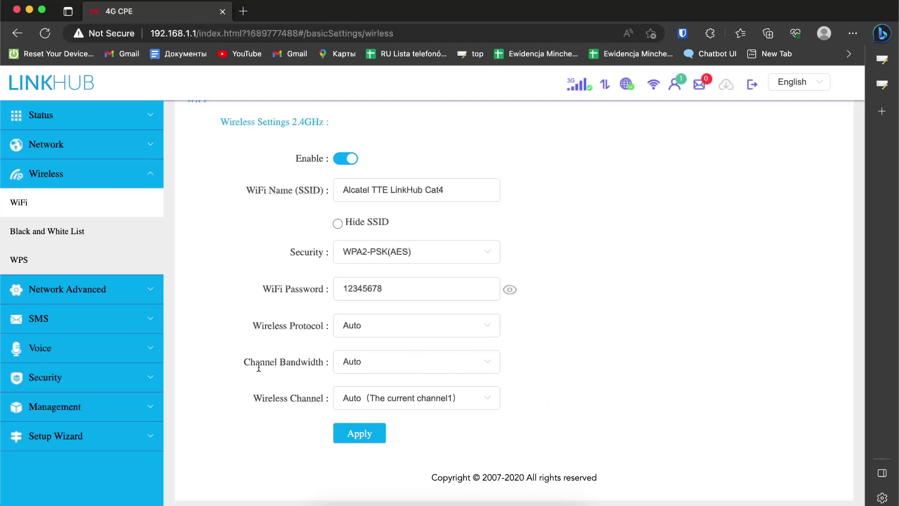
pyautogui.moveTo(248, 362); pyautogui.dragTo(305, 362)
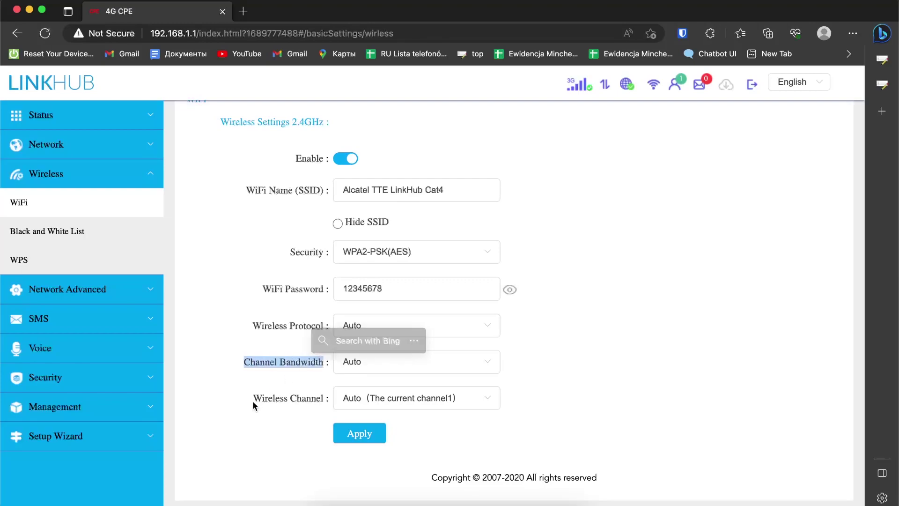
pyautogui.click(285, 349)
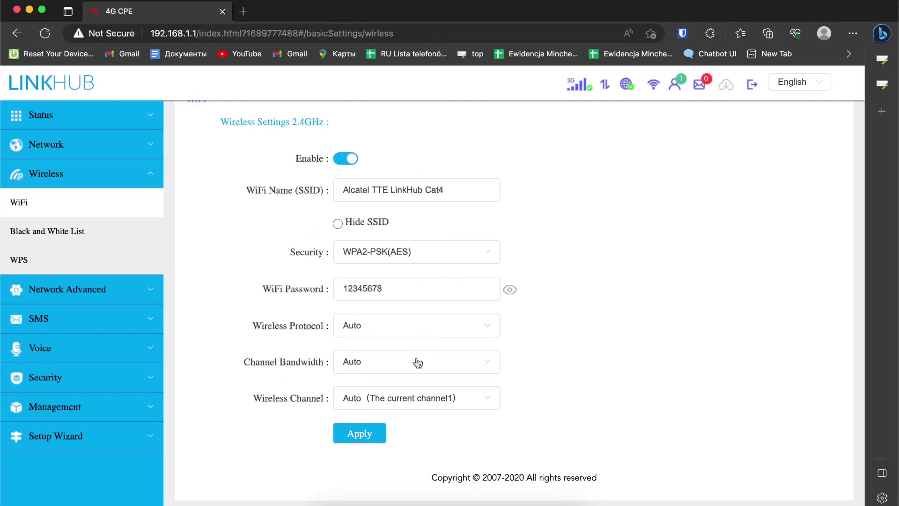
# - Apply and confirm the new WiFi settings, then reload the page with Cmd+R
pyautogui.click(359, 439)
pyautogui.click(538, 322)
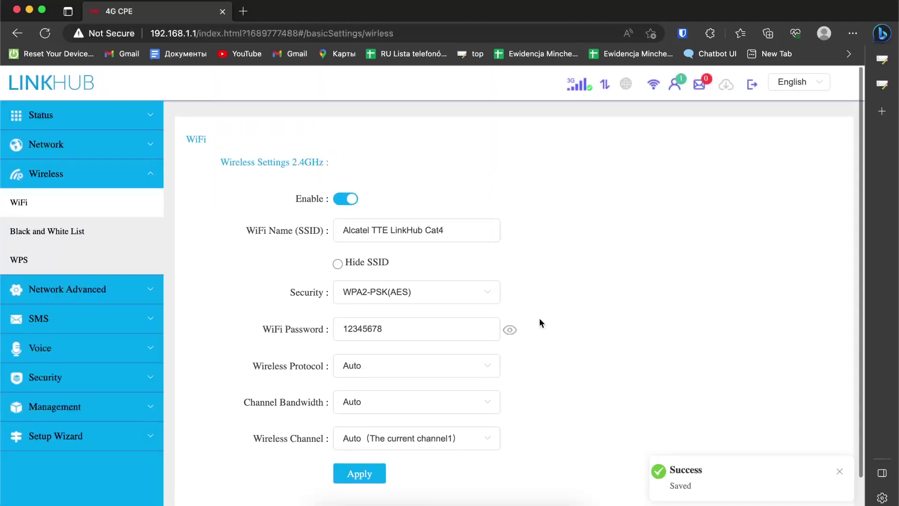
pyautogui.scroll(-3, 538, 318)
pyautogui.scroll(3, 538, 318)
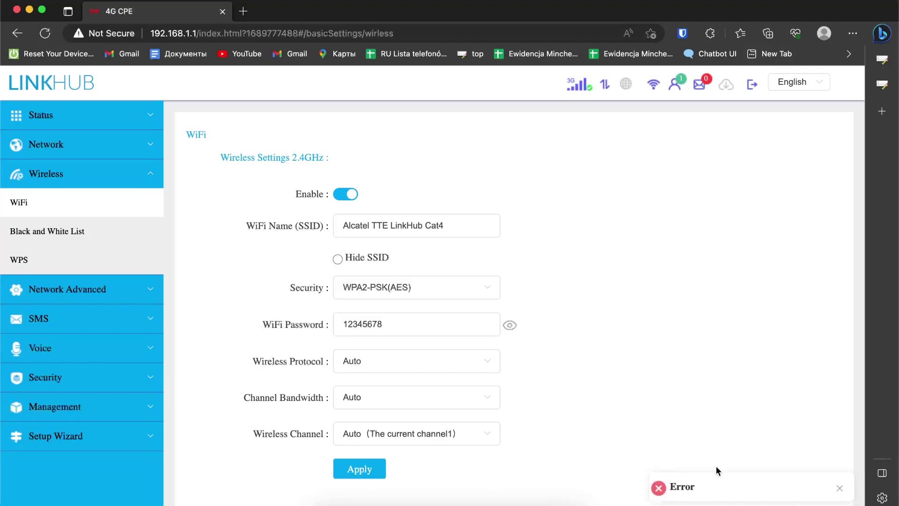
pyautogui.press('super+r')
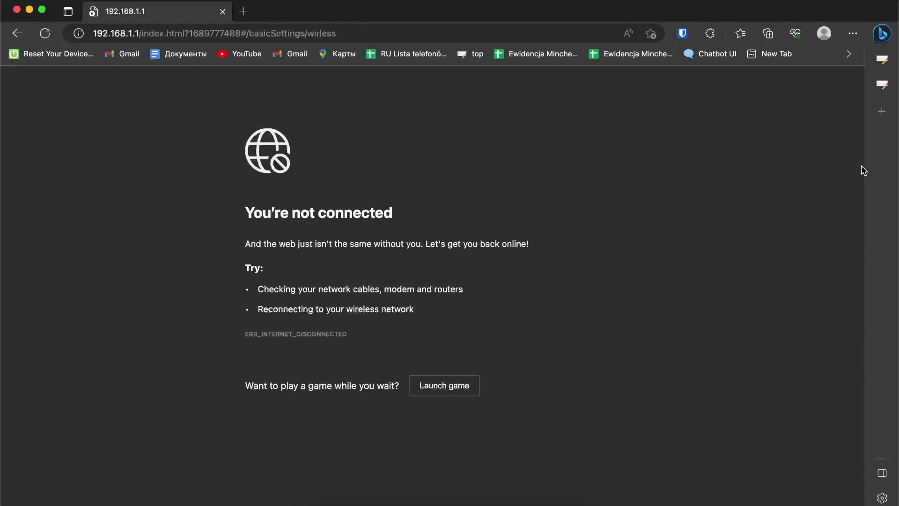
# - Open the macOS Wi-Fi menu and expand Other Networks to find Alcatel TTE LinkHub Cat4
pyautogui.click(773, 2)
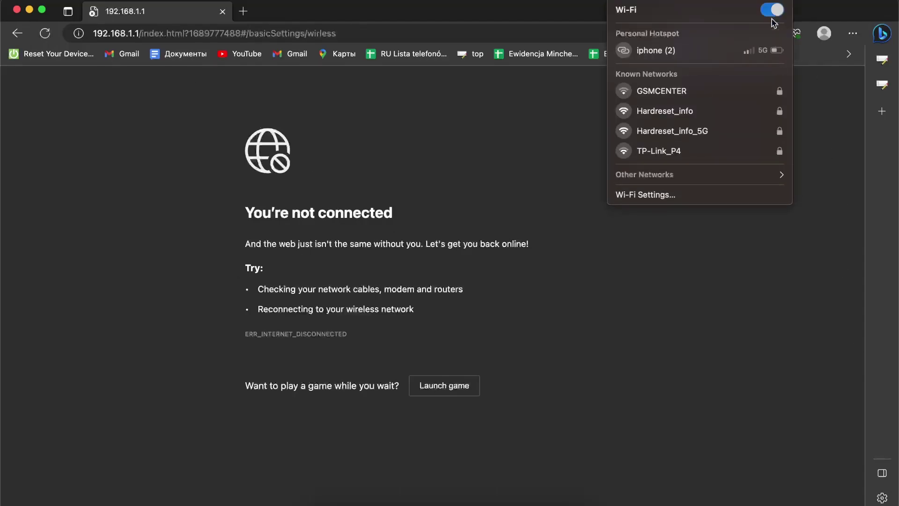
pyautogui.click(667, 289)
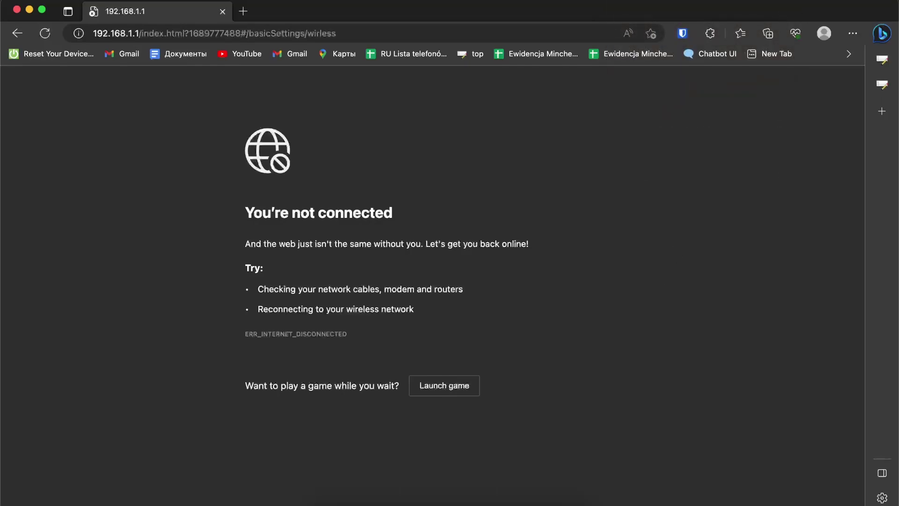
pyautogui.click(722, 1)
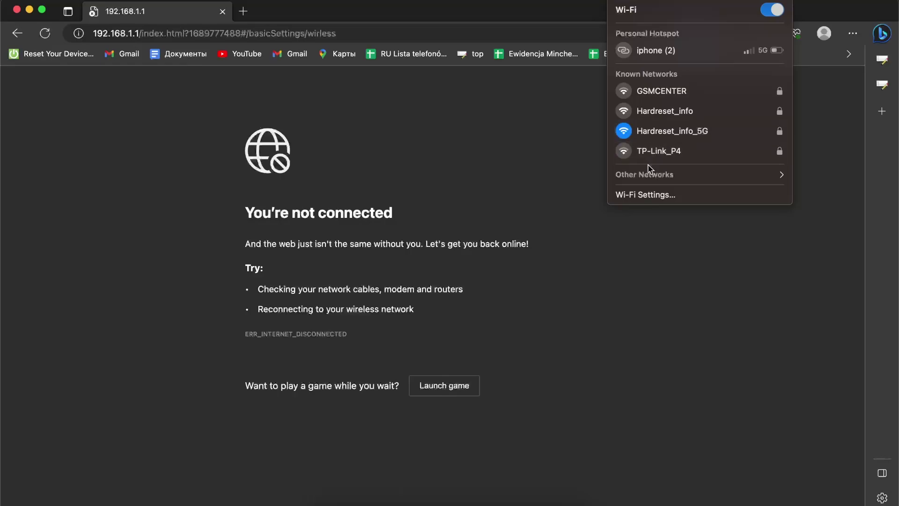
pyautogui.click(639, 175)
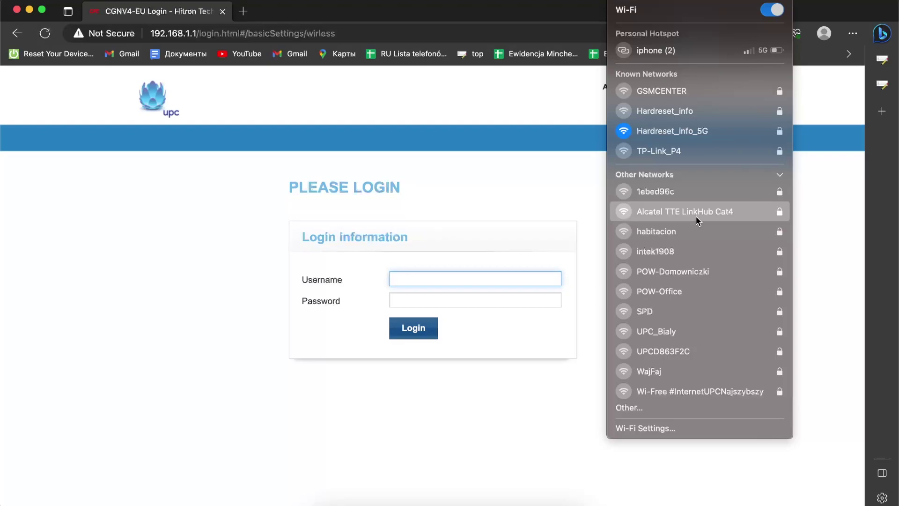
# - Join Alcatel TTE LinkHub Cat4 with the new WiFi password and confirm the connection
pyautogui.click(724, 217)
pyautogui.write('*')
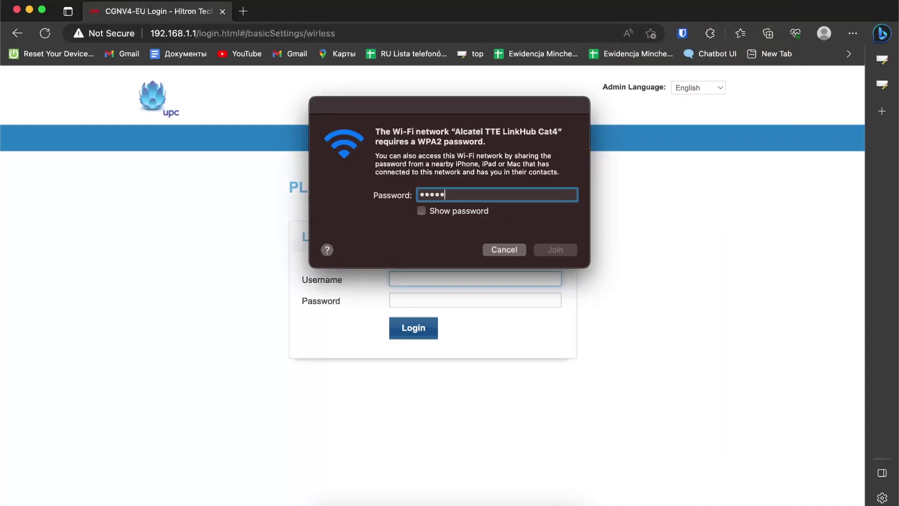
pyautogui.write('*******')
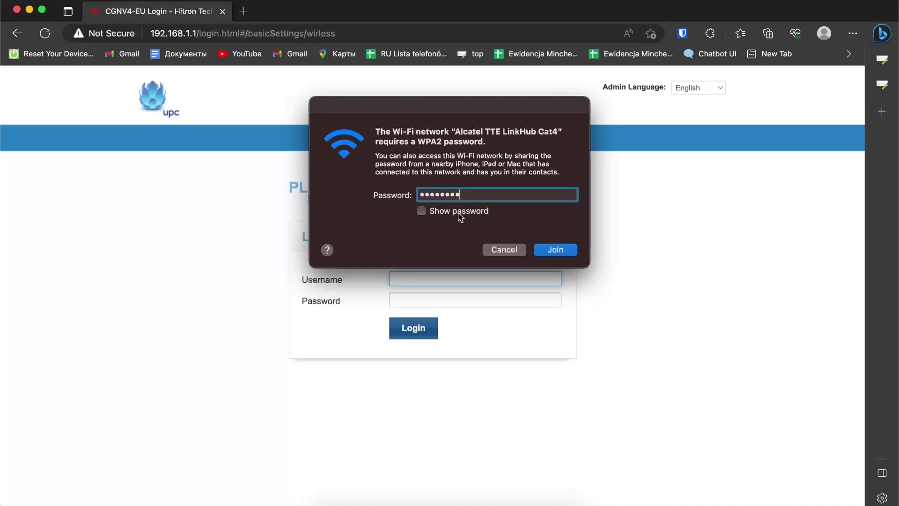
pyautogui.click(433, 211)
pyautogui.click(556, 250)
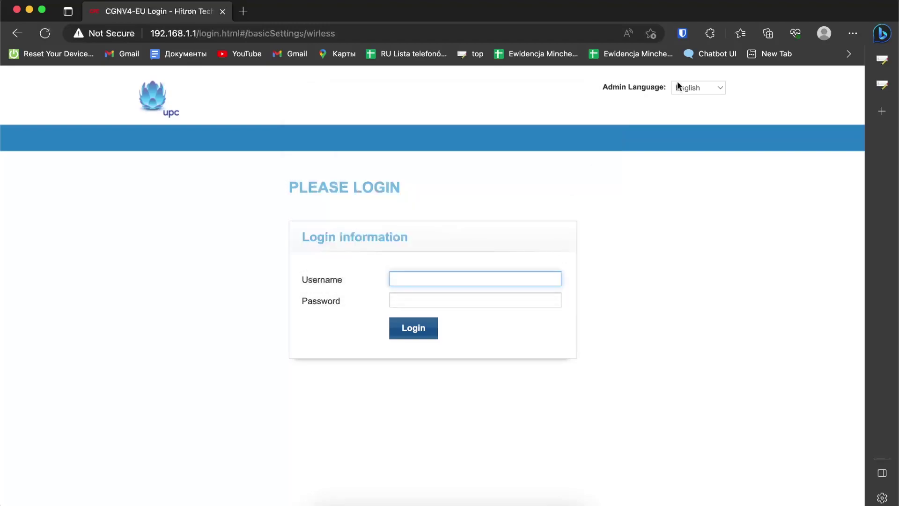
pyautogui.click(619, 0)
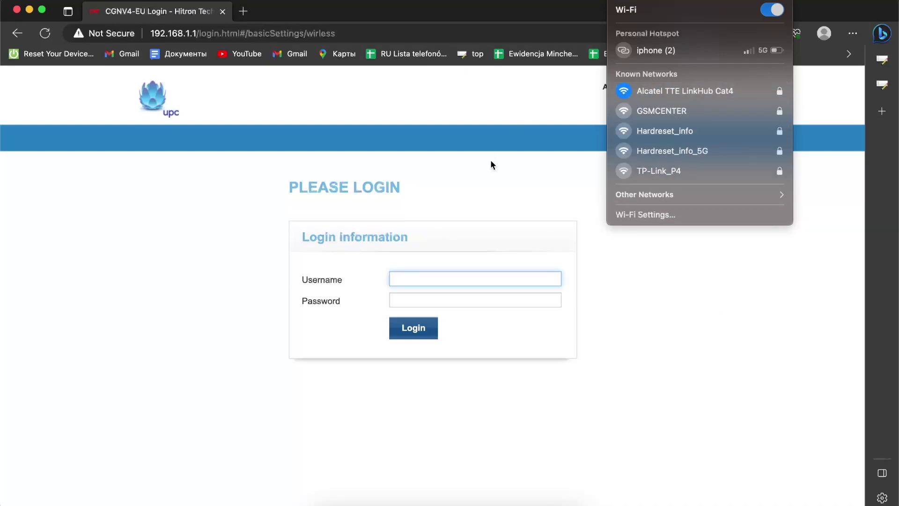
# - Trim the browser address to 192.168.1.1 and load the router page
pyautogui.click(208, 34)
pyautogui.doubleClick(209, 34)
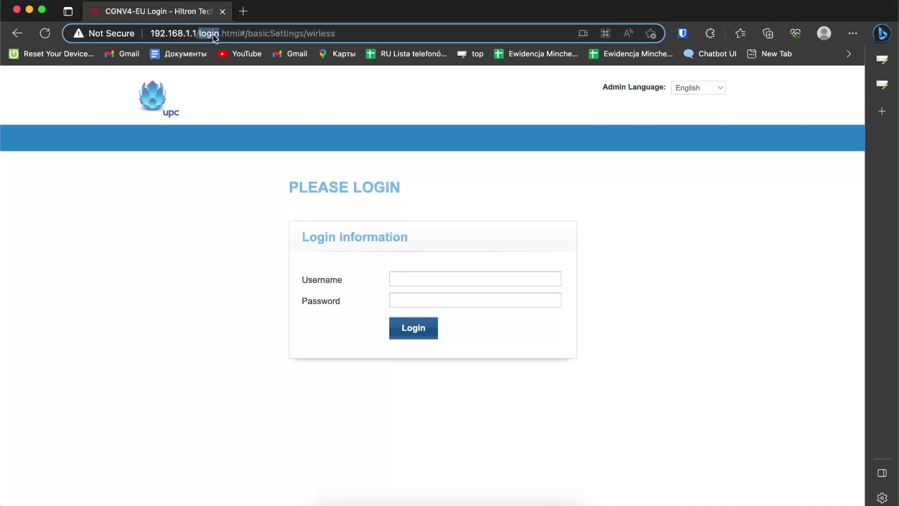
pyautogui.moveTo(215, 37); pyautogui.dragTo(323, 34)
pyautogui.press('BackSpace')
pyautogui.press('Return')
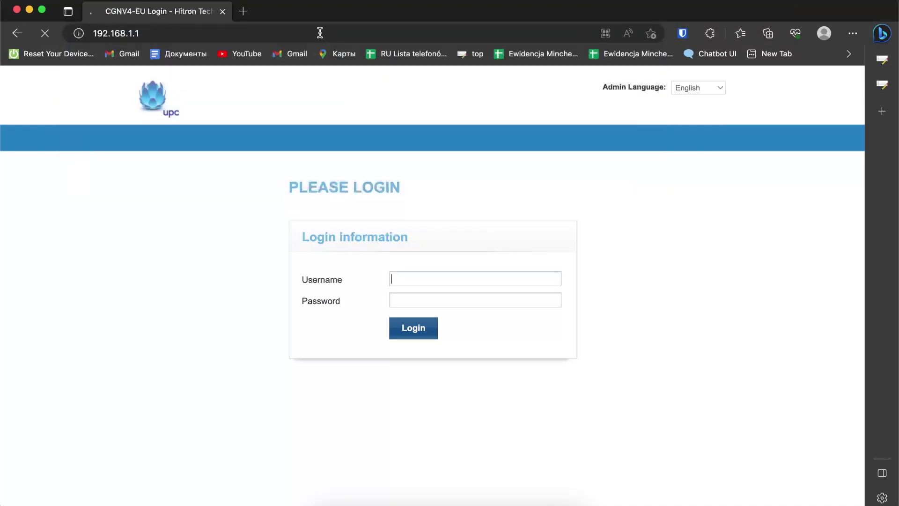